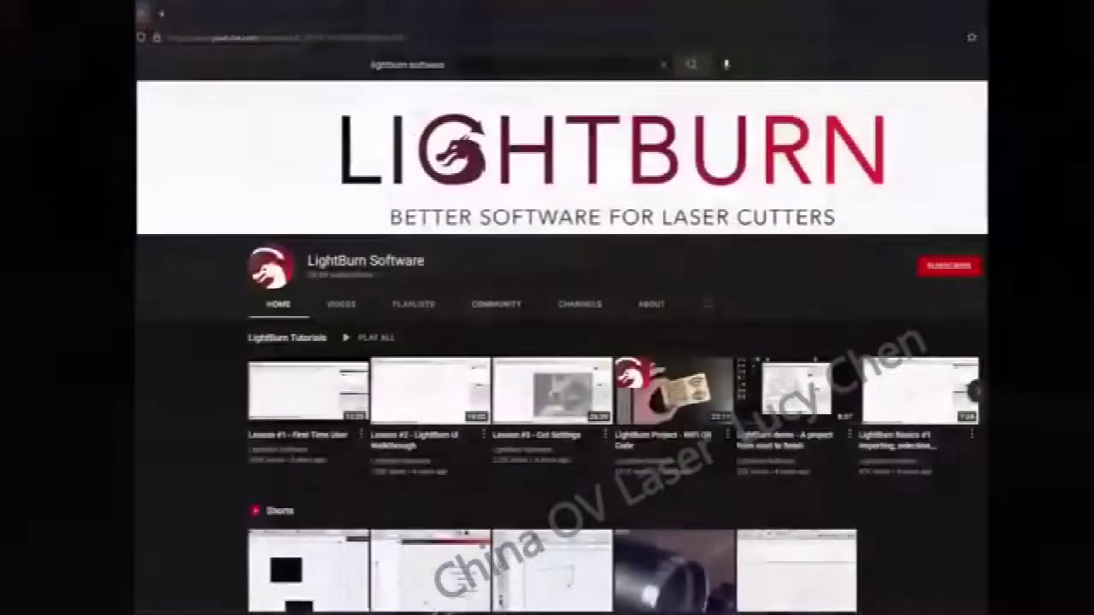
Step: Show the uploaded videos on the LightBurn Software channel's VIDEOS tab
{"action": "left_click", "coordinate": [342, 305]}
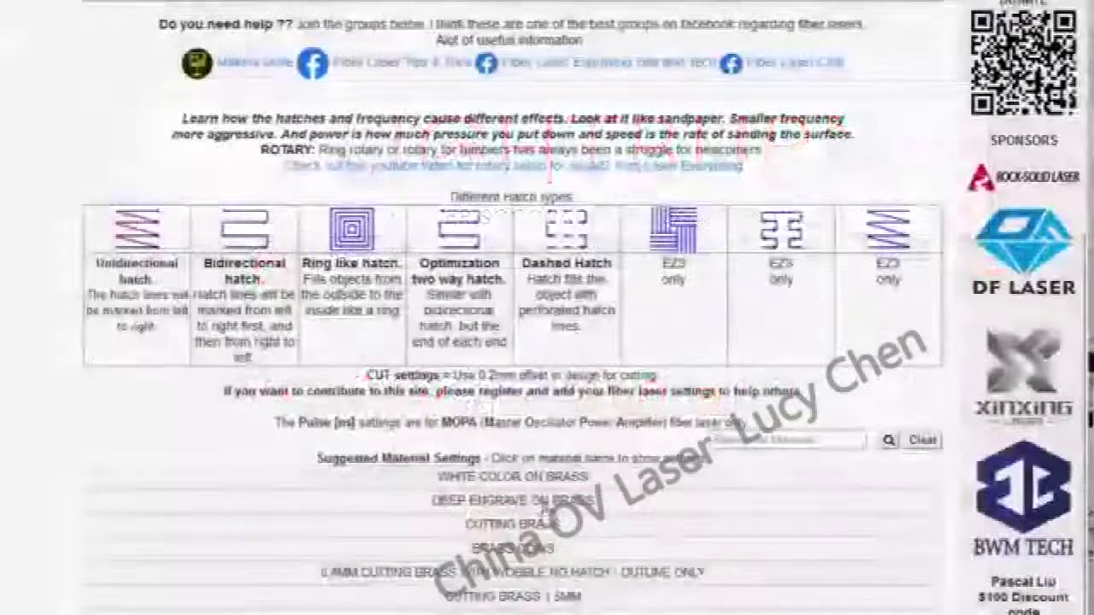
Step: Expand the DEEP ENGRAVE ON BRASS suggested settings and scroll down to read them
{"action": "left_click", "coordinate": [491, 498]}
{"action": "scroll", "coordinate": [765, 510], "scroll_direction": "down", "scroll_amount": 2}
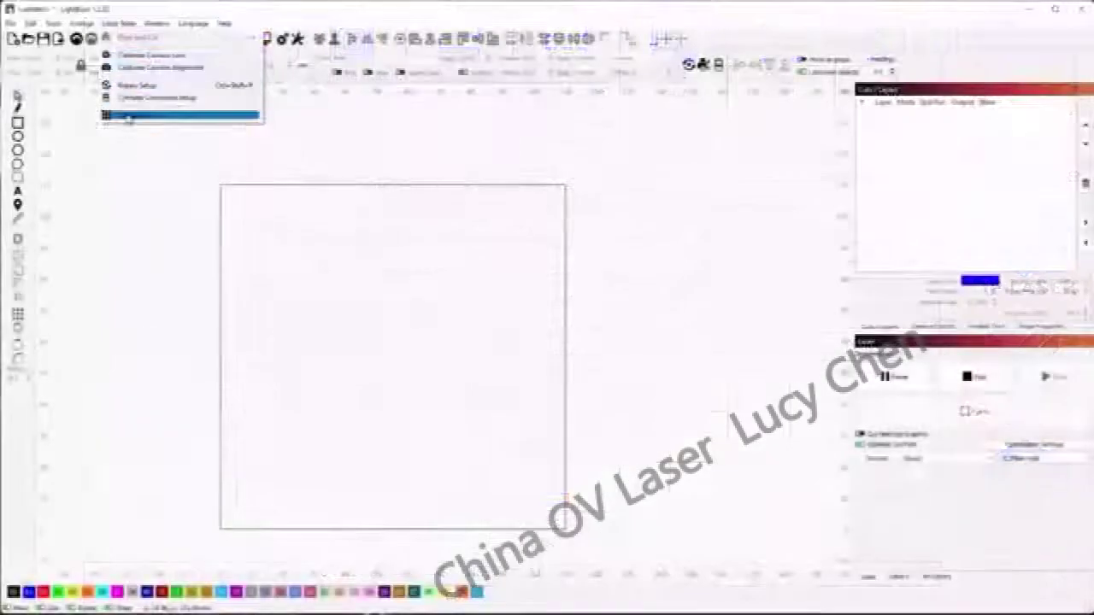
Step: Bring up LightBurn's Material Test Generator
{"action": "left_click", "coordinate": [128, 117]}
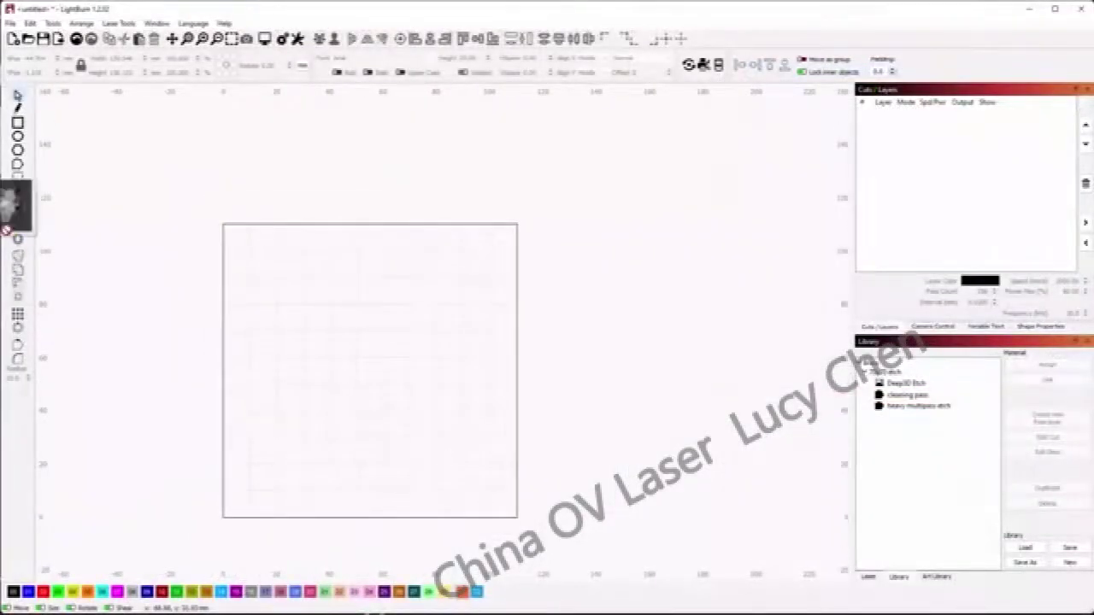
Step: Import the honeycomb bee image, shrink it, and move it out of the work square
{"action": "left_click_drag", "start_coordinate": [7, 229], "coordinate": [348, 367]}
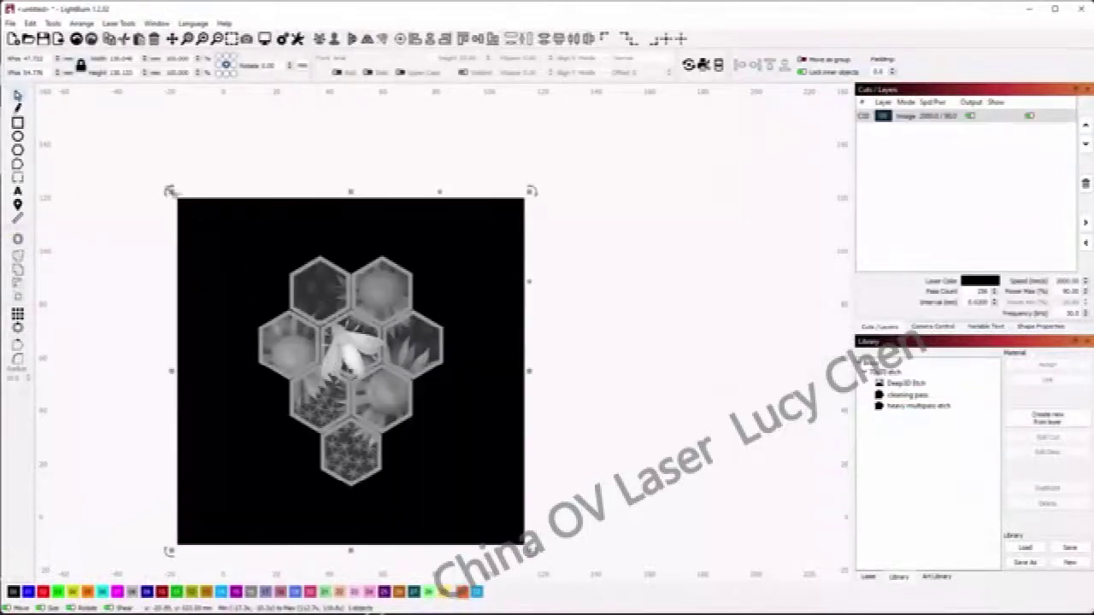
{"action": "left_click_drag", "start_coordinate": [169, 191], "coordinate": [350, 357]}
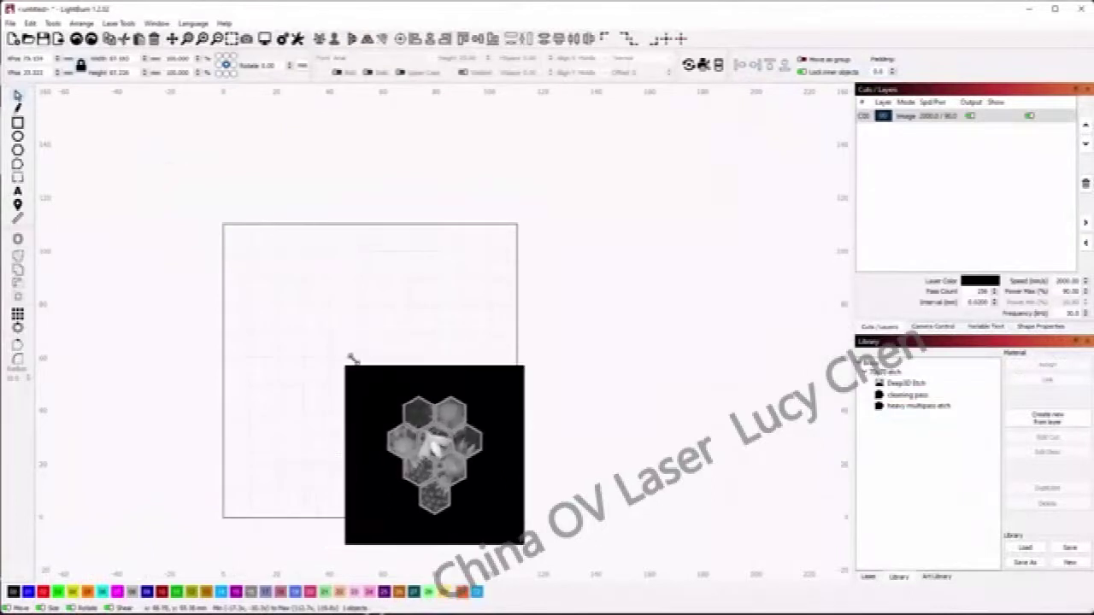
{"action": "left_click", "coordinate": [441, 456]}
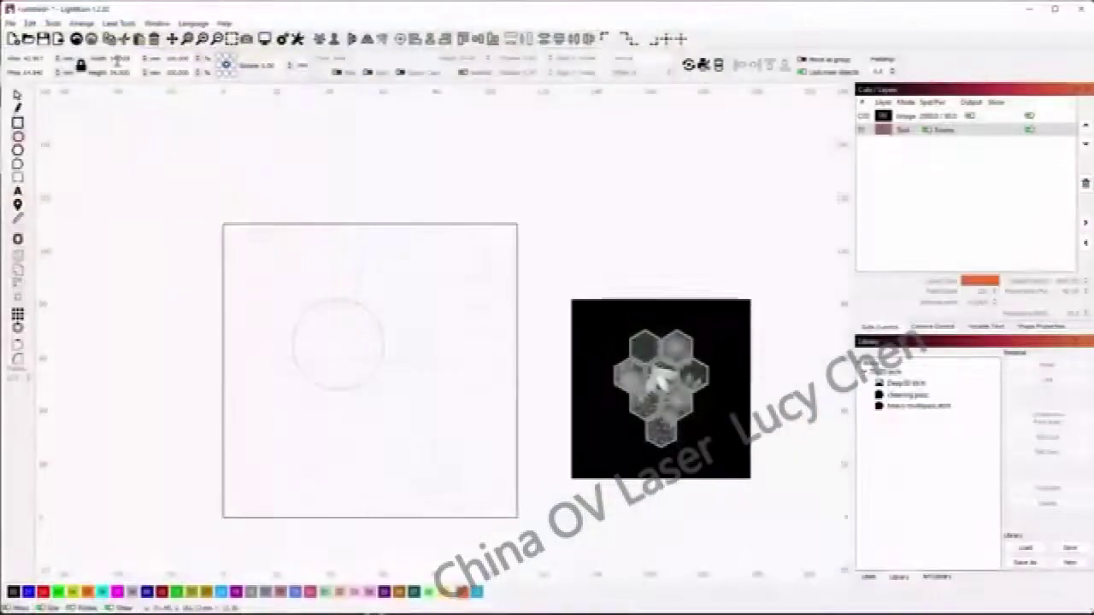
Step: Center the honeycomb image over the circle, shrink it about its centre, and move the Tool layer above it
{"action": "left_click_drag", "start_coordinate": [658, 380], "coordinate": [338, 336]}
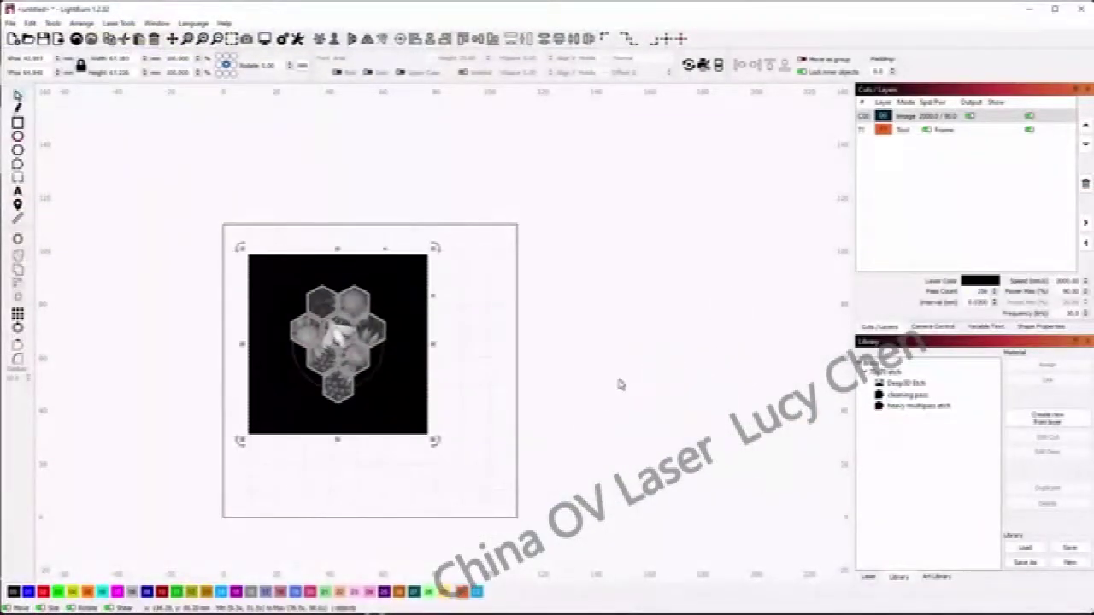
{"action": "left_click_drag", "start_coordinate": [434, 248], "coordinate": [414, 274]}
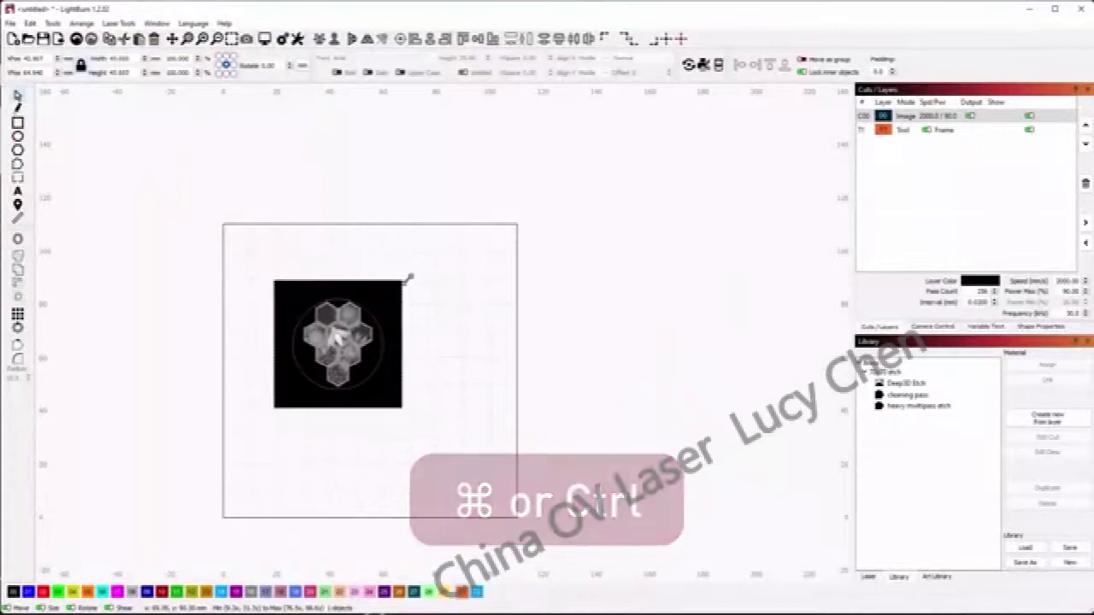
{"action": "left_click_drag", "start_coordinate": [410, 277], "coordinate": [406, 284]}
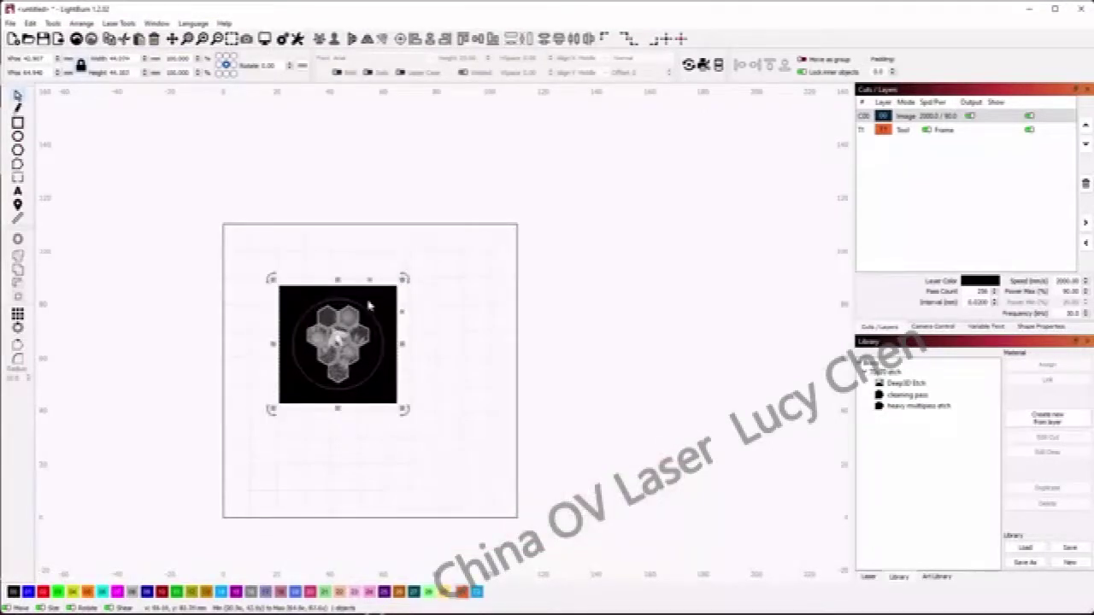
{"action": "scroll", "coordinate": [369, 306], "scroll_direction": "up", "scroll_amount": 3}
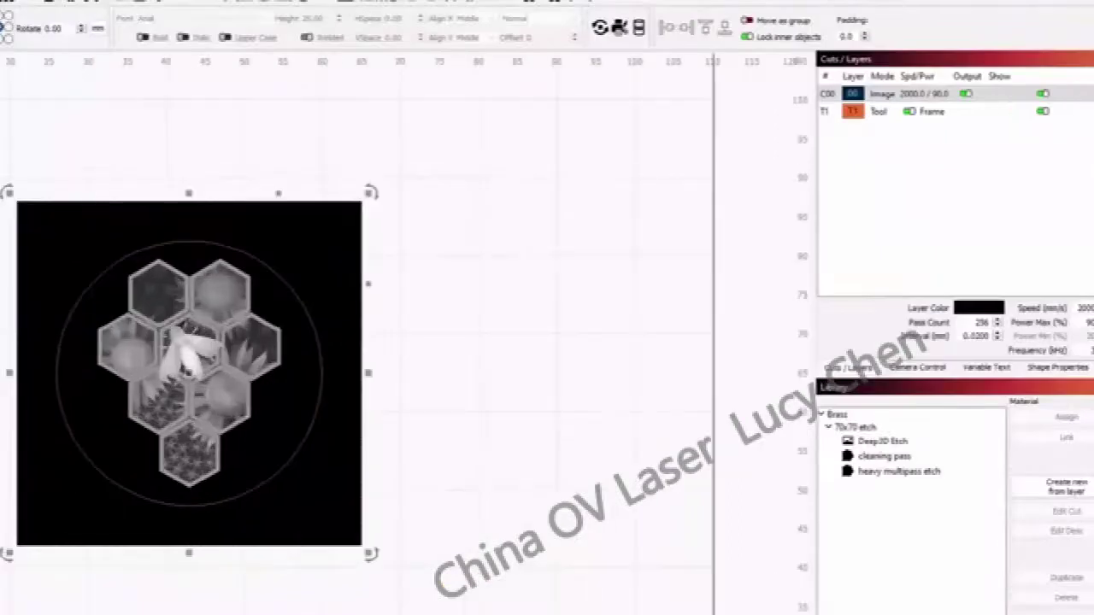
{"action": "mouse_move", "coordinate": [877, 113]}
{"action": "left_mouse_down"}
{"action": "mouse_move", "coordinate": [882, 120]}
{"action": "mouse_move", "coordinate": [878, 88]}
{"action": "mouse_move", "coordinate": [879, 122]}
{"action": "left_mouse_up"}
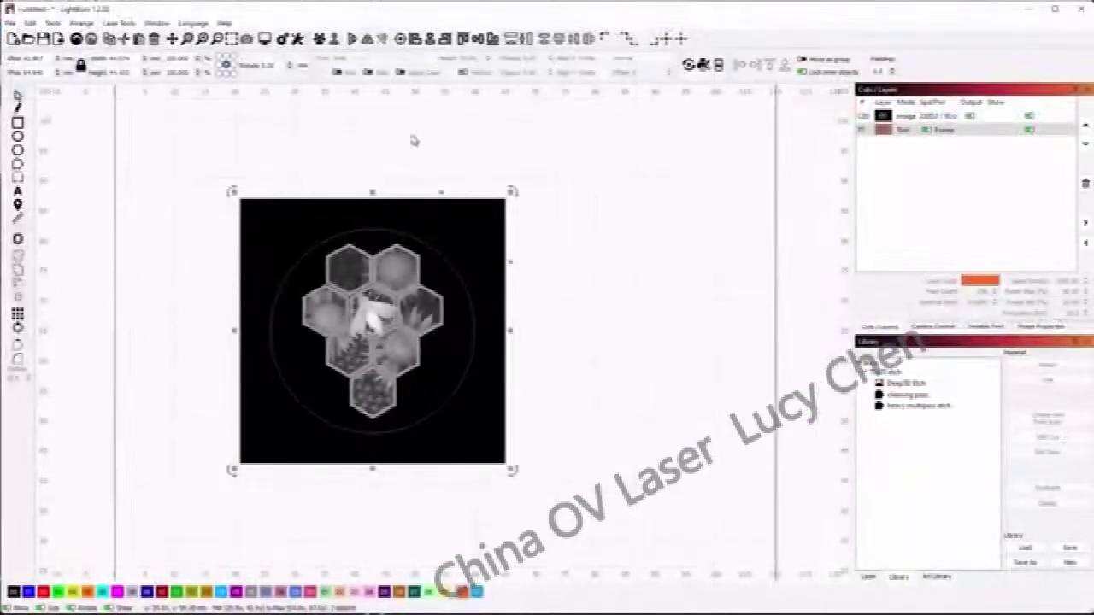
Step: Mask the honeycomb image with the circle via Tools > Apply Mask to Image, then reposition the bee inside
{"action": "left_click", "coordinate": [430, 136]}
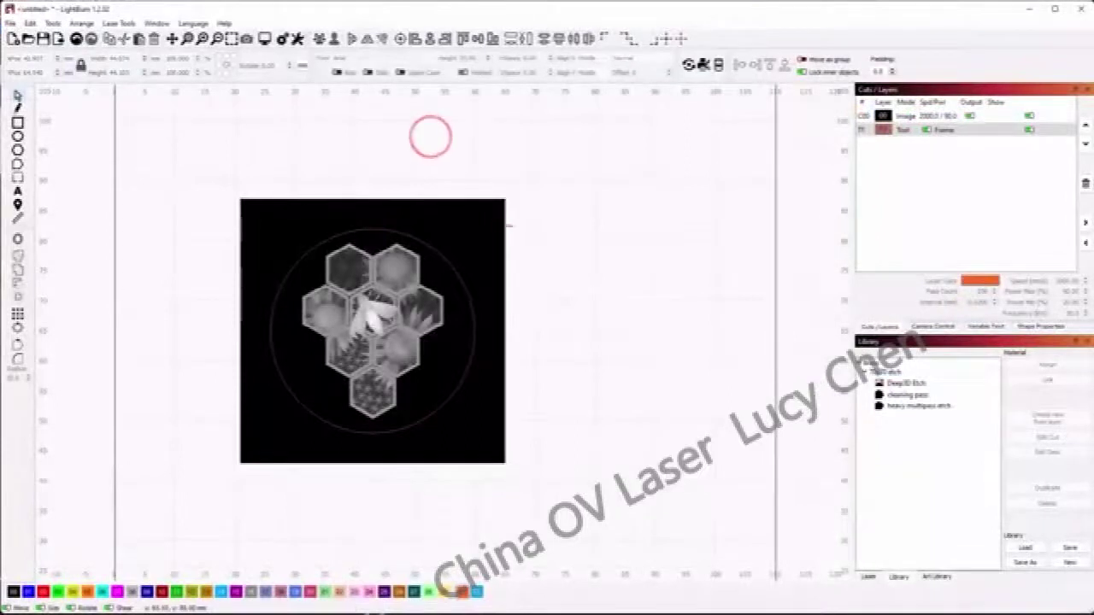
{"action": "left_click", "coordinate": [504, 226]}
{"action": "left_click", "coordinate": [447, 255]}
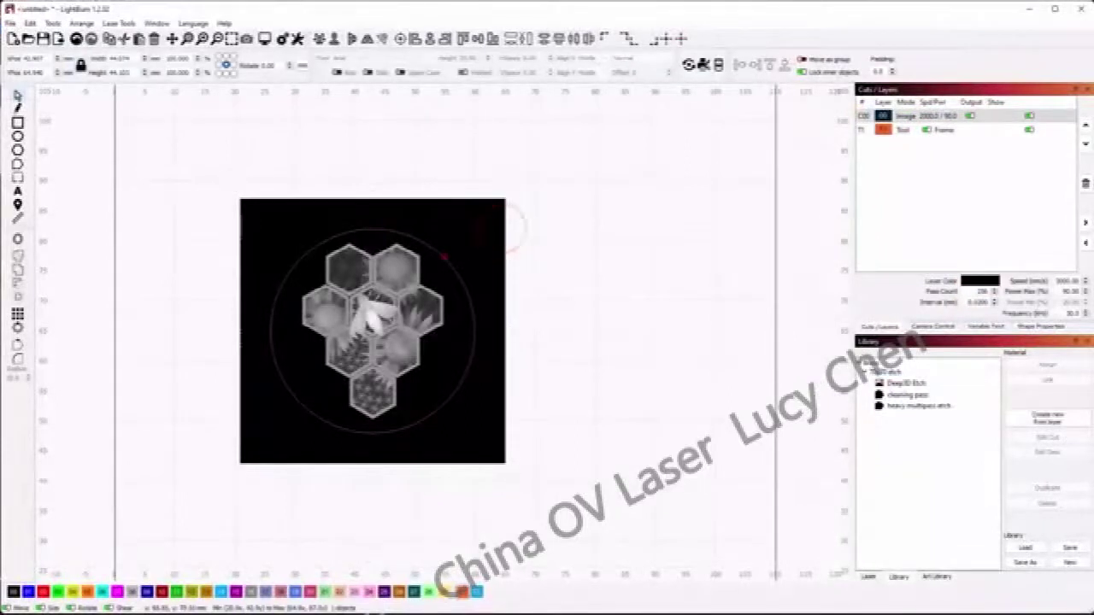
{"action": "left_click", "coordinate": [53, 23]}
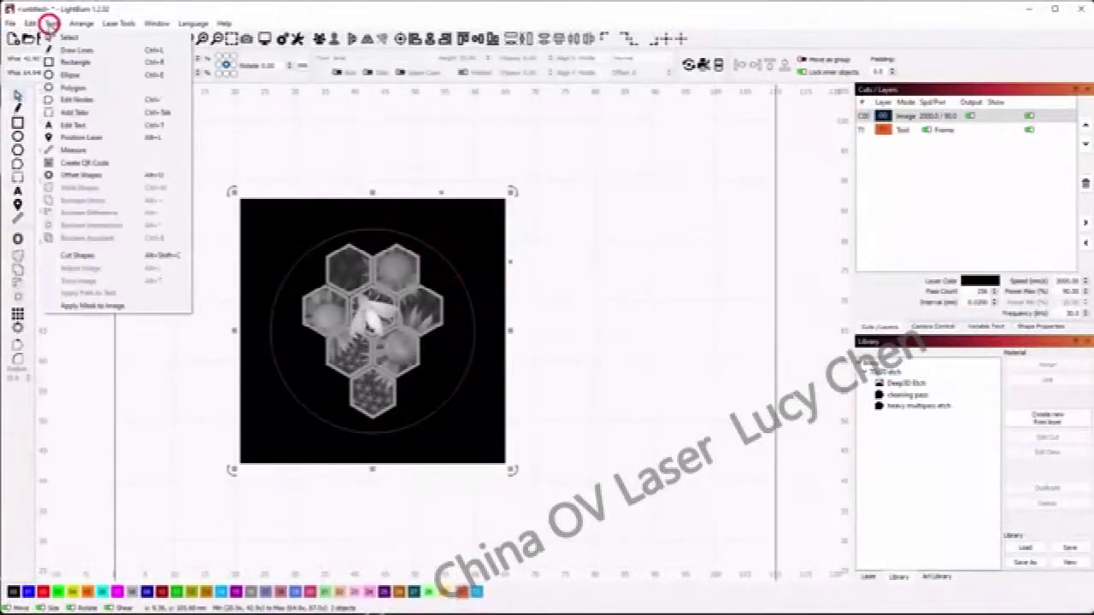
{"action": "left_click", "coordinate": [114, 306]}
{"action": "left_click", "coordinate": [372, 325]}
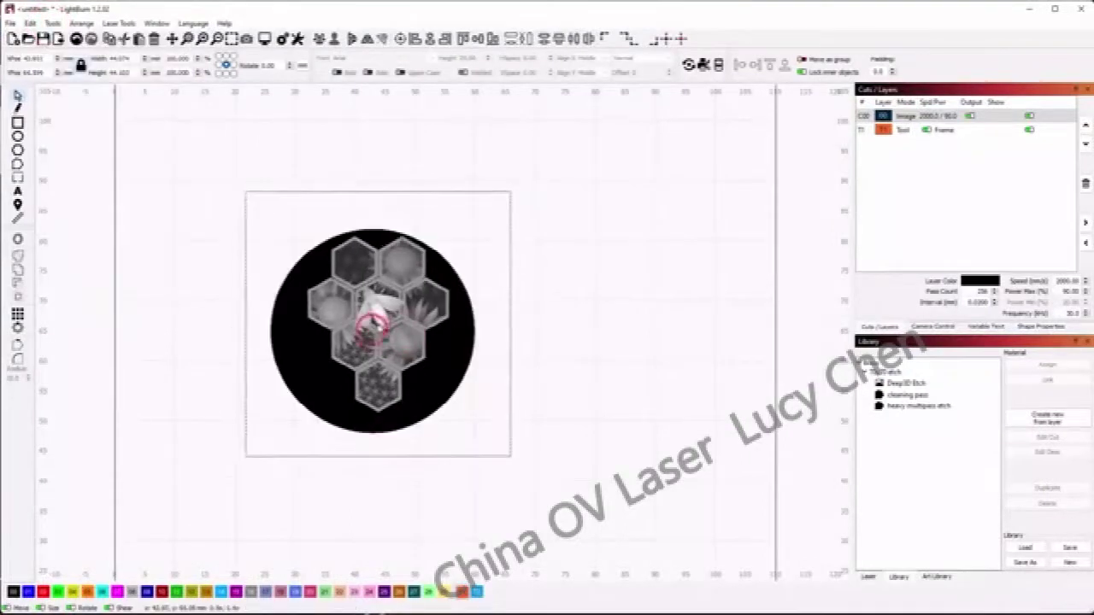
{"action": "mouse_move", "coordinate": [373, 324]}
{"action": "left_mouse_down"}
{"action": "mouse_move", "coordinate": [360, 324]}
{"action": "mouse_move", "coordinate": [371, 340]}
{"action": "left_mouse_up"}
Step: Duplicate the circle onto a blue Fill layer and group it with the masked bee image
{"action": "left_click", "coordinate": [591, 256]}
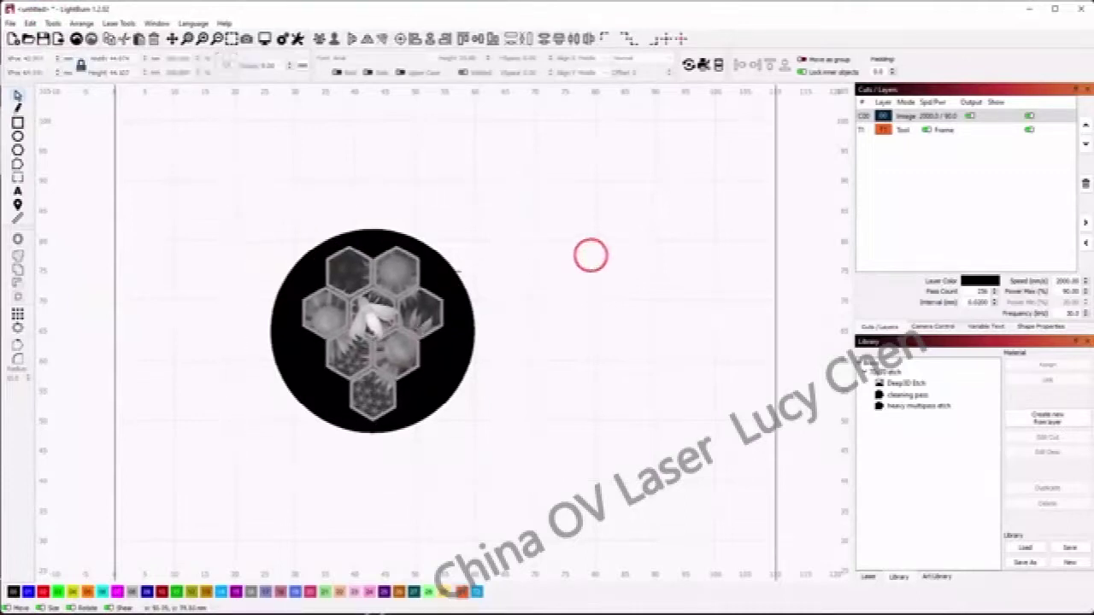
{"action": "left_click", "coordinate": [456, 271]}
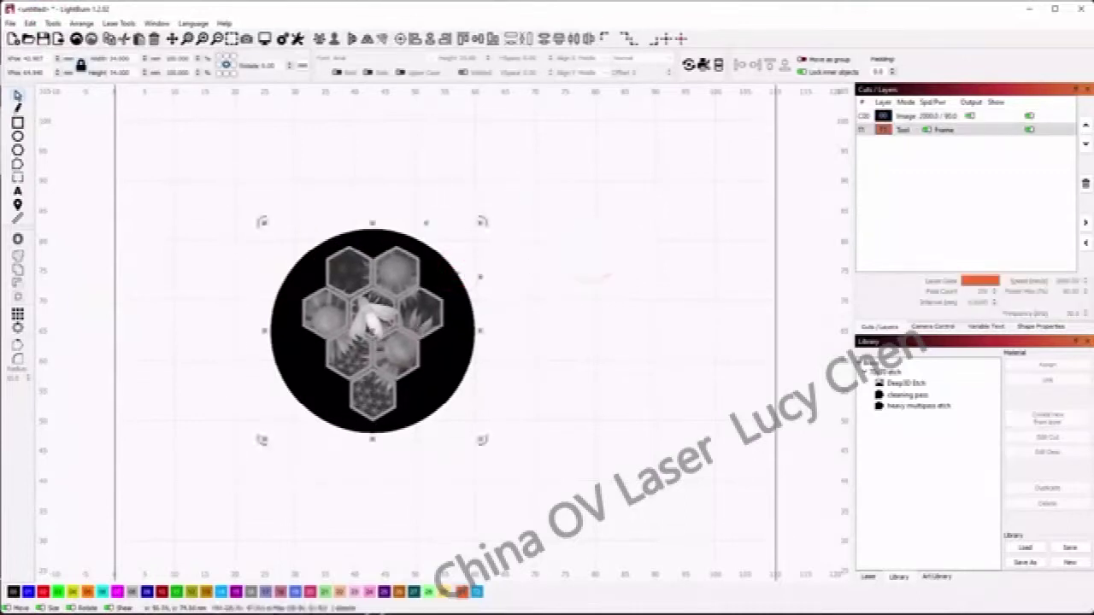
{"action": "left_click", "coordinate": [30, 23]}
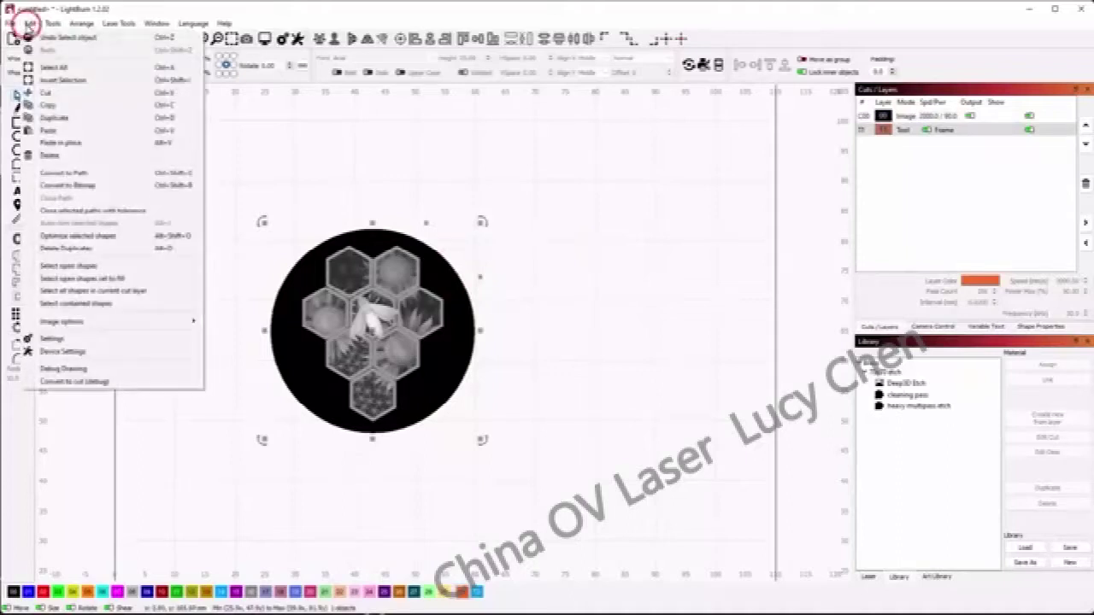
{"action": "left_click", "coordinate": [62, 117]}
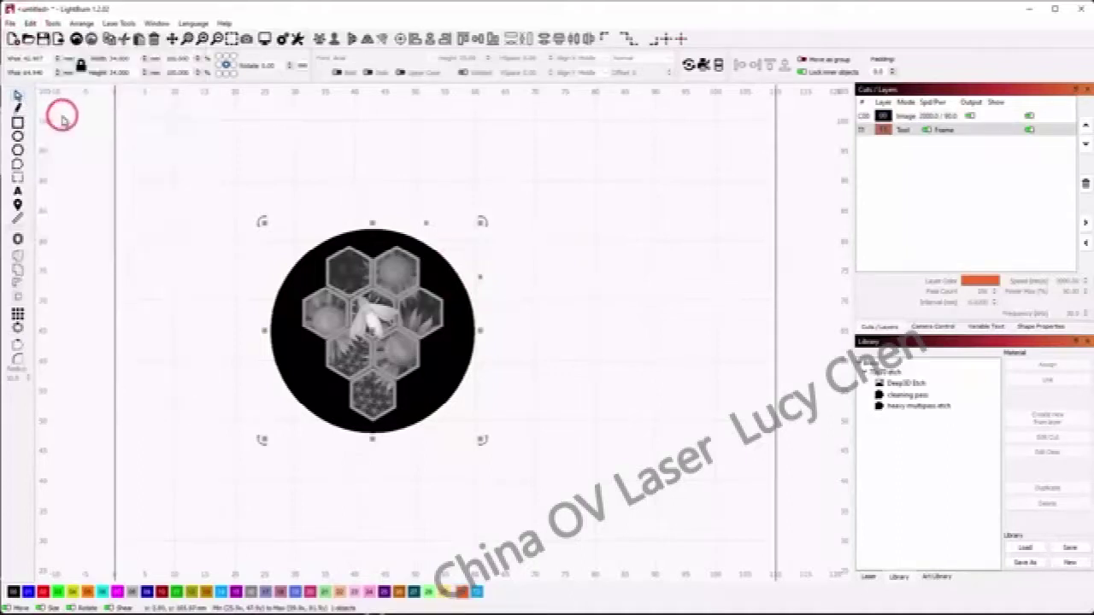
{"action": "left_click", "coordinate": [28, 592]}
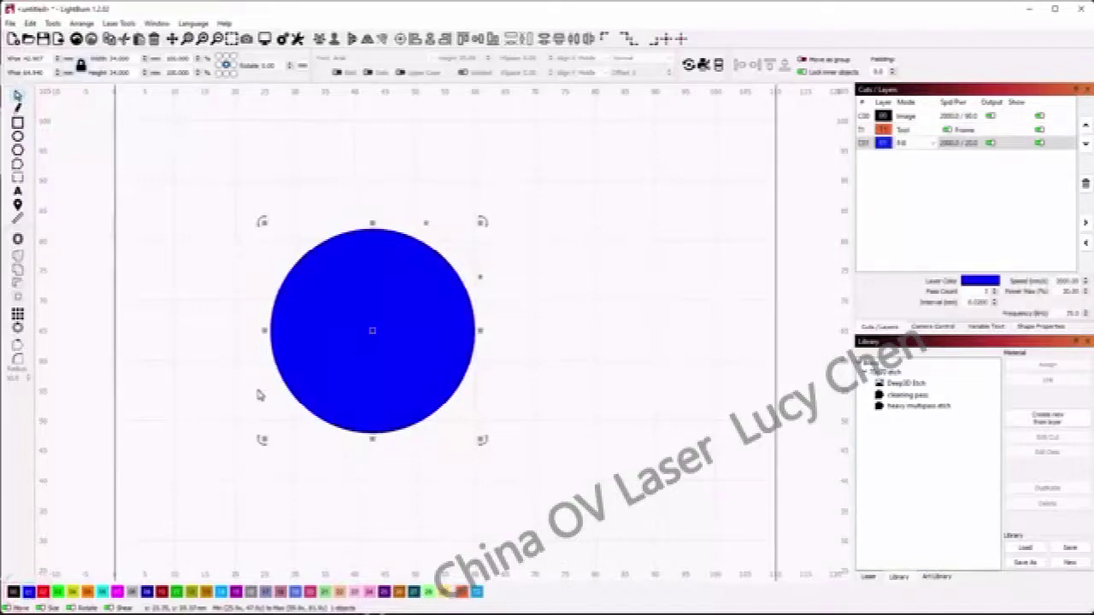
{"action": "left_click_drag", "start_coordinate": [586, 501], "coordinate": [184, 202]}
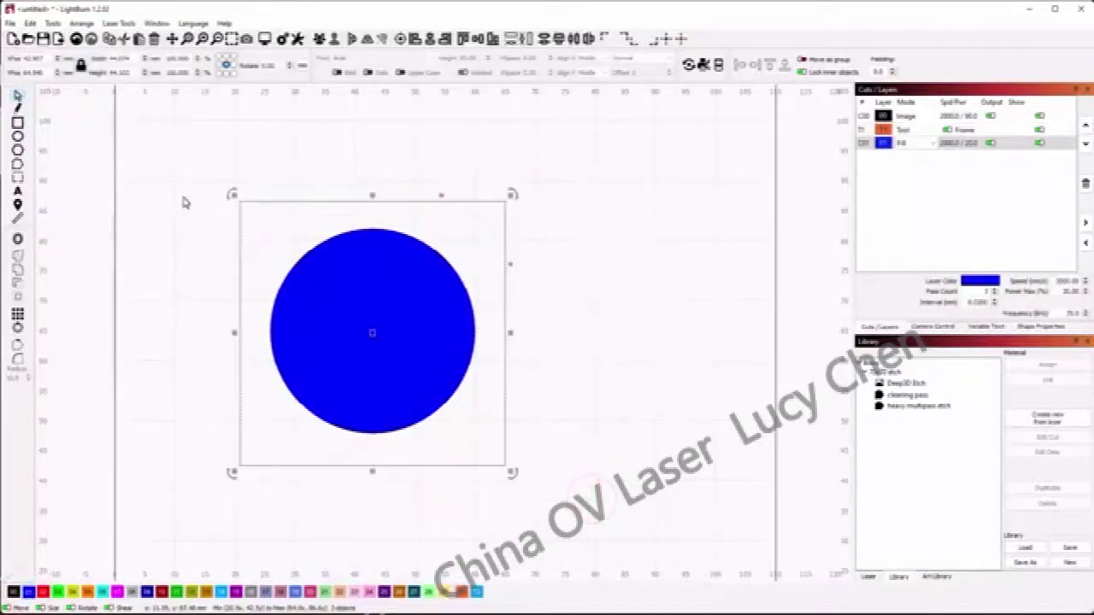
{"action": "left_click", "coordinate": [329, 41]}
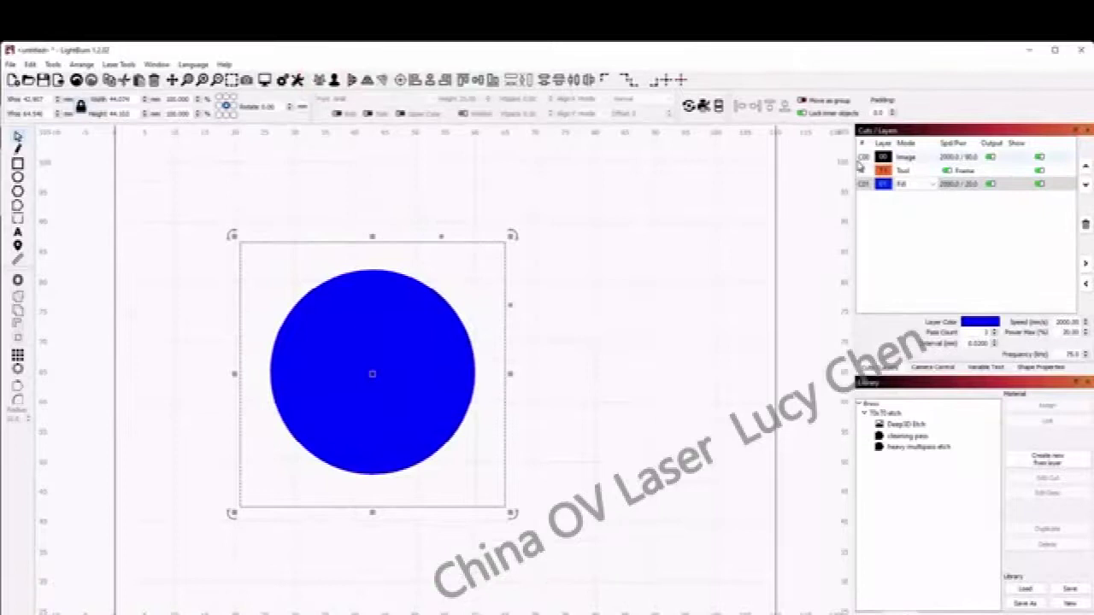
Step: Switch the C00 image layer's Image Mode to 3D Sliced in the Cut Settings Editor
{"action": "double_click", "coordinate": [889, 157]}
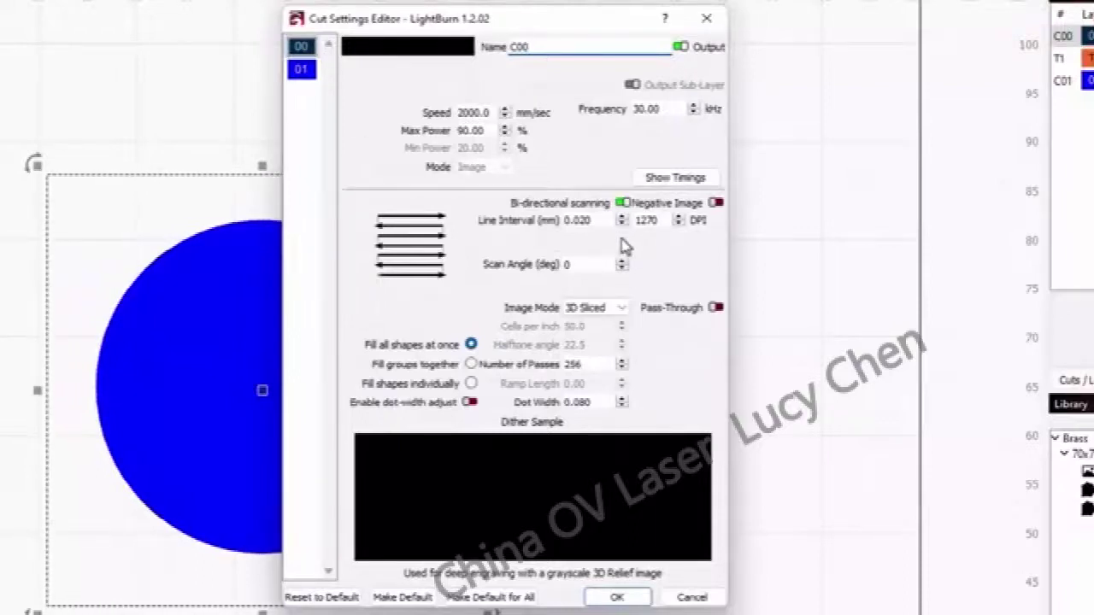
{"action": "left_click", "coordinate": [622, 309]}
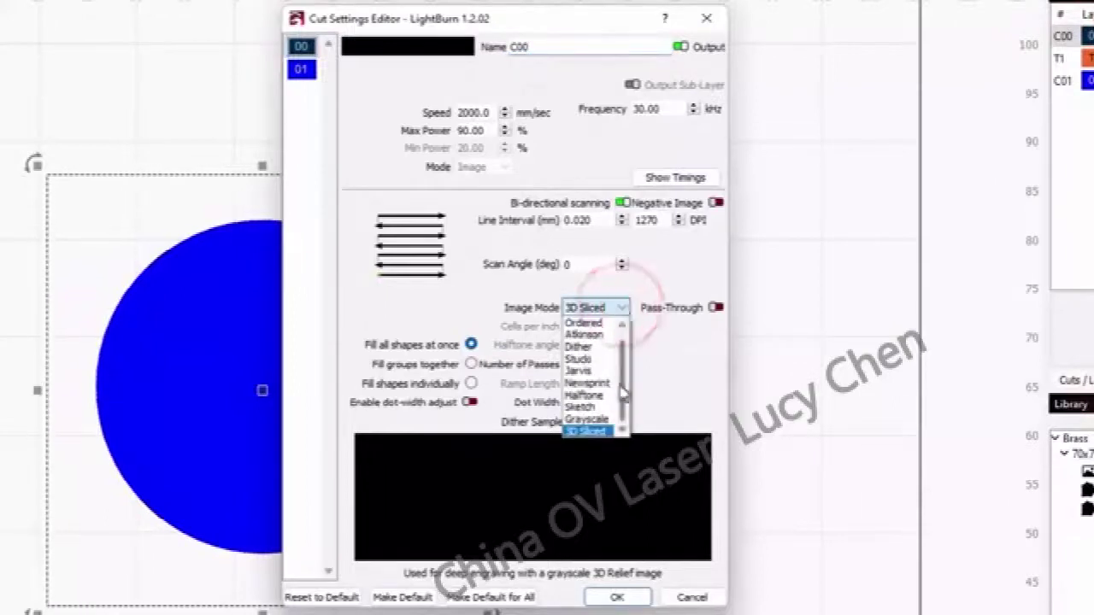
{"action": "left_click", "coordinate": [586, 431]}
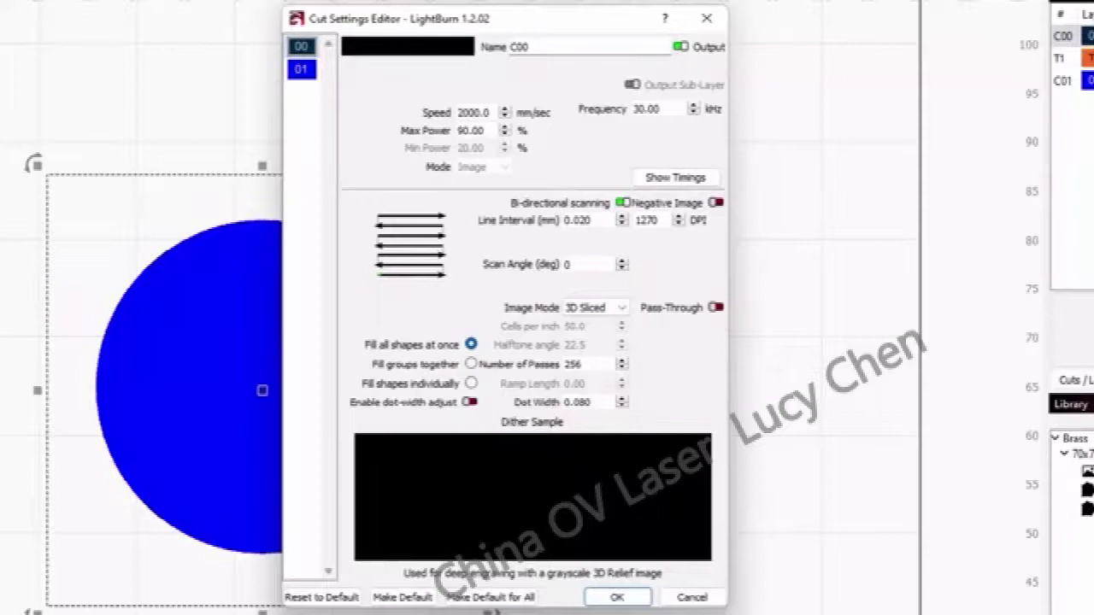
Step: Show blue Fill layer 01's settings: 20% power, 75 kHz, 3 passes
{"action": "left_click", "coordinate": [302, 71]}
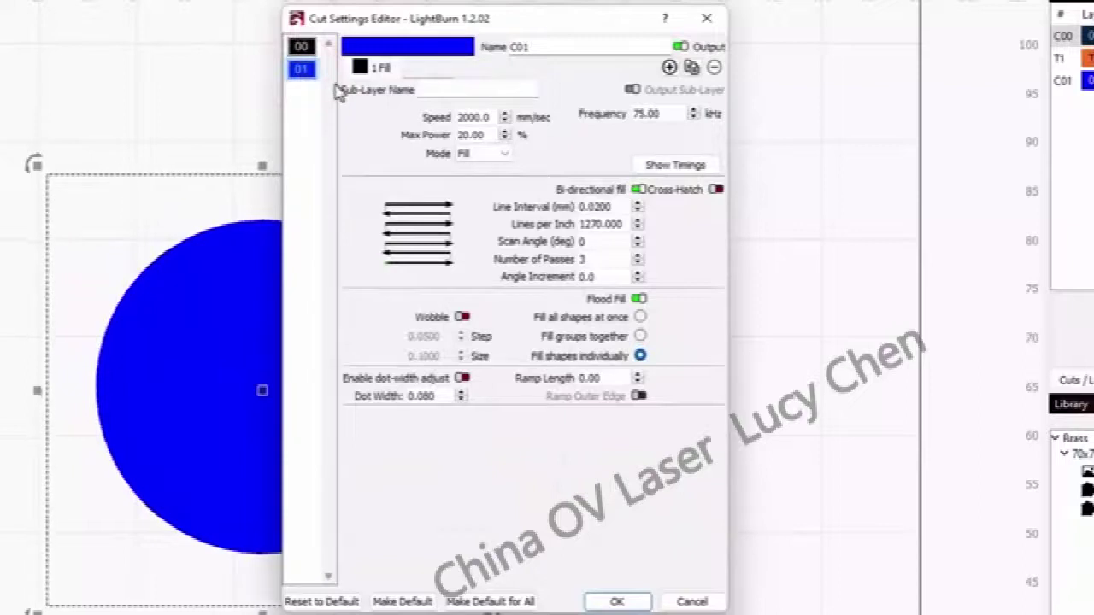
Step: Accept the cut settings, select the blue circle, and start Live Framing with Tool layers only
{"action": "left_click", "coordinate": [616, 602]}
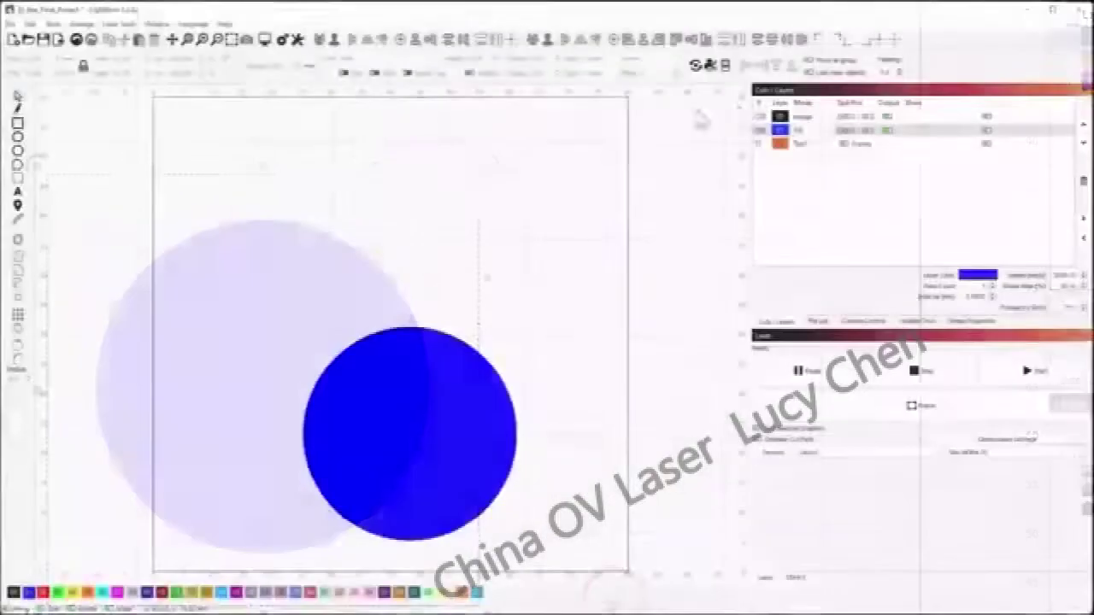
{"action": "left_click", "coordinate": [757, 132]}
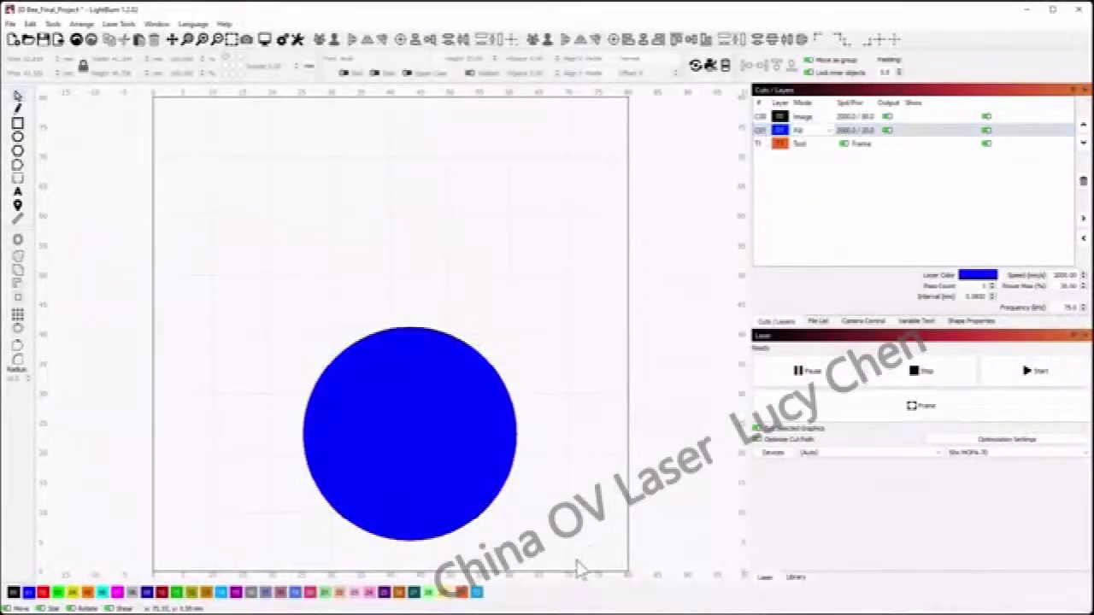
{"action": "left_click_drag", "start_coordinate": [577, 561], "coordinate": [257, 284]}
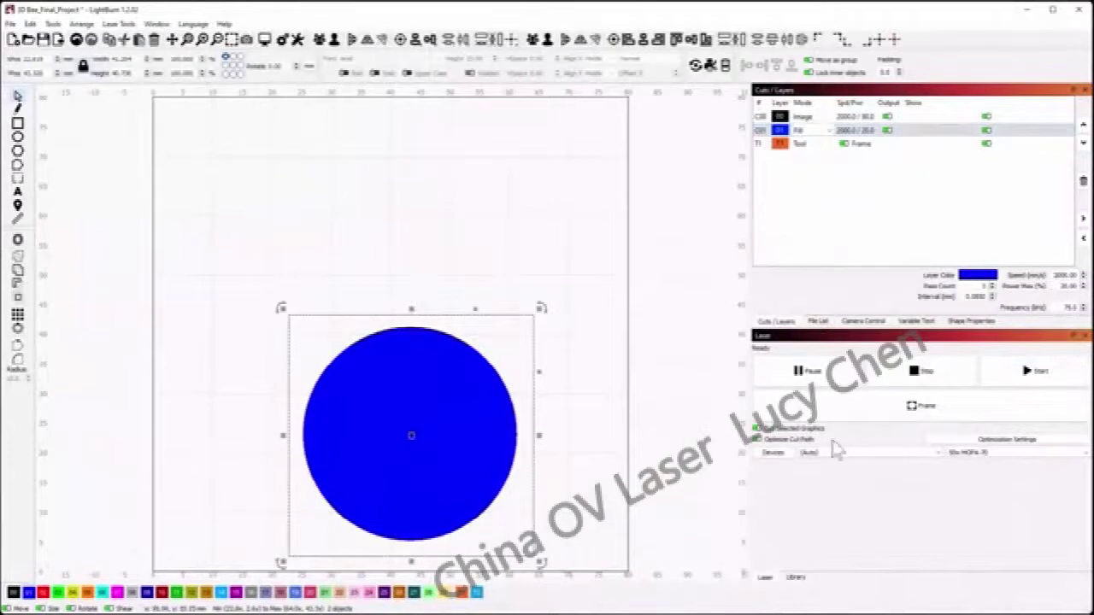
{"action": "left_click", "coordinate": [880, 414]}
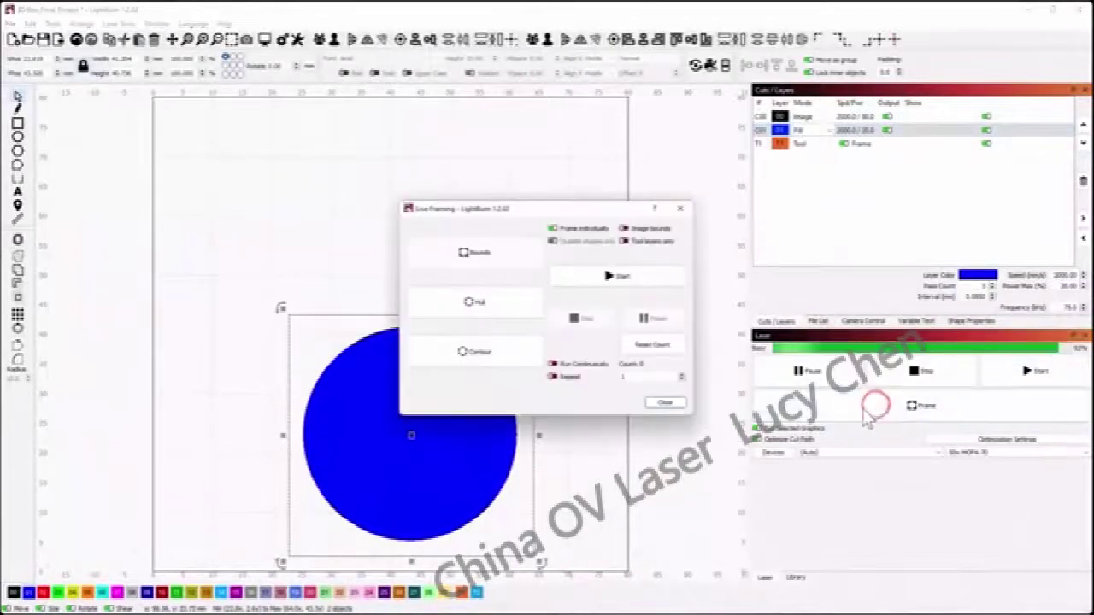
{"action": "left_click", "coordinate": [623, 241]}
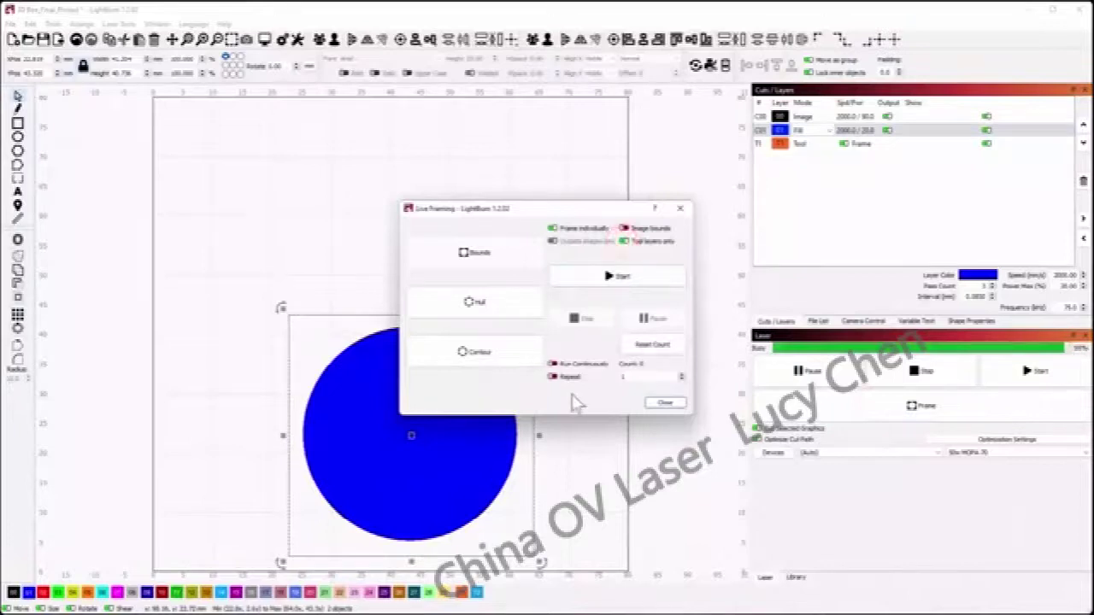